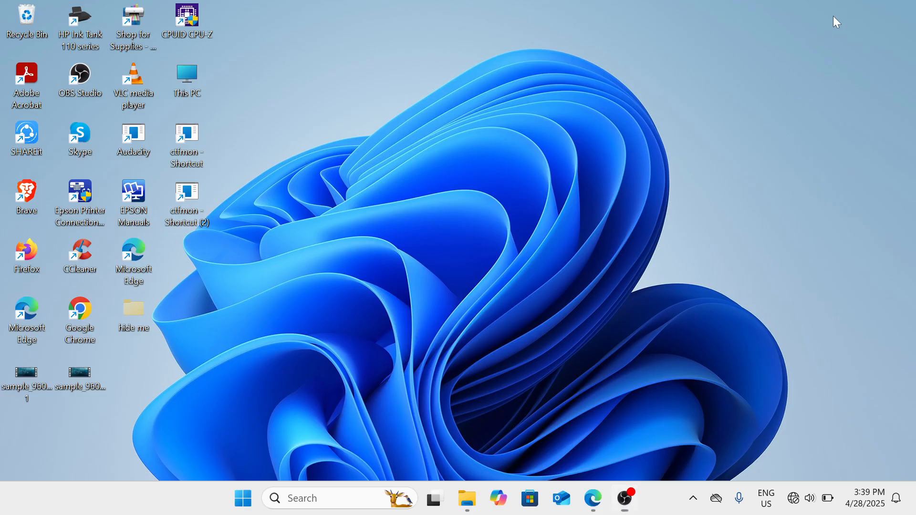
Run a continuous loopback test with the command ping 127.1.1.1 -t, and close its output window
right_click(247, 512)
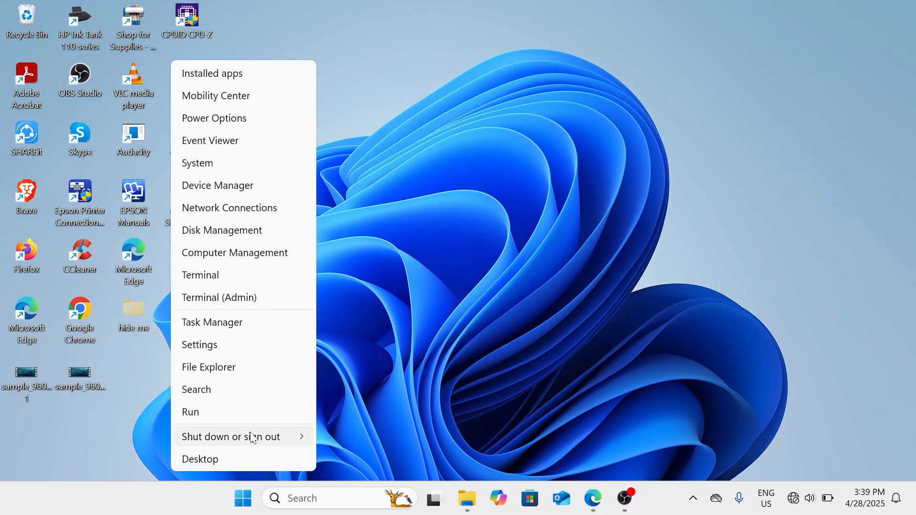
left_click(251, 411)
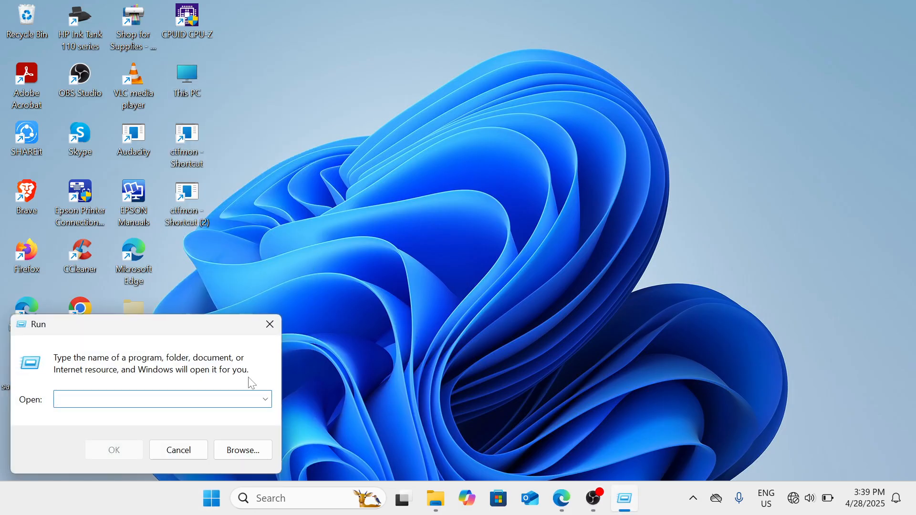
left_click_drag(239, 332, 459, 285)
type("p")
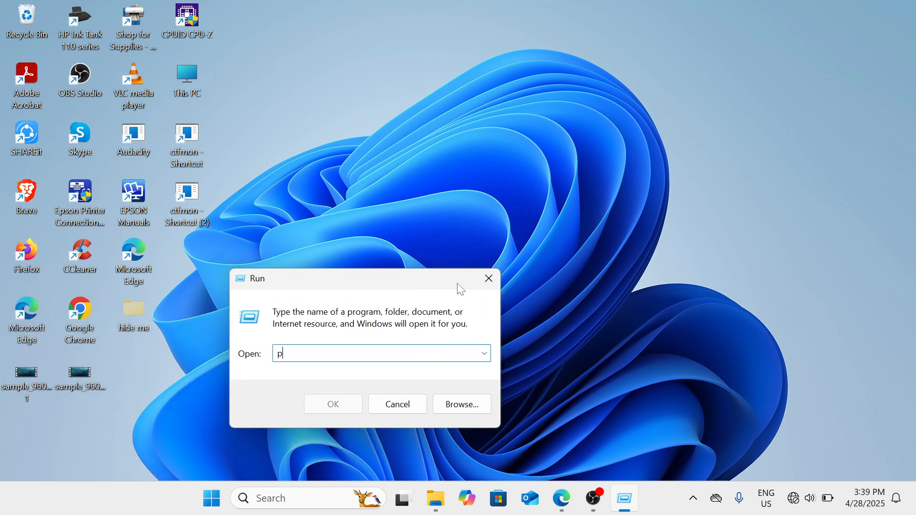
type("ing 127.1.1")
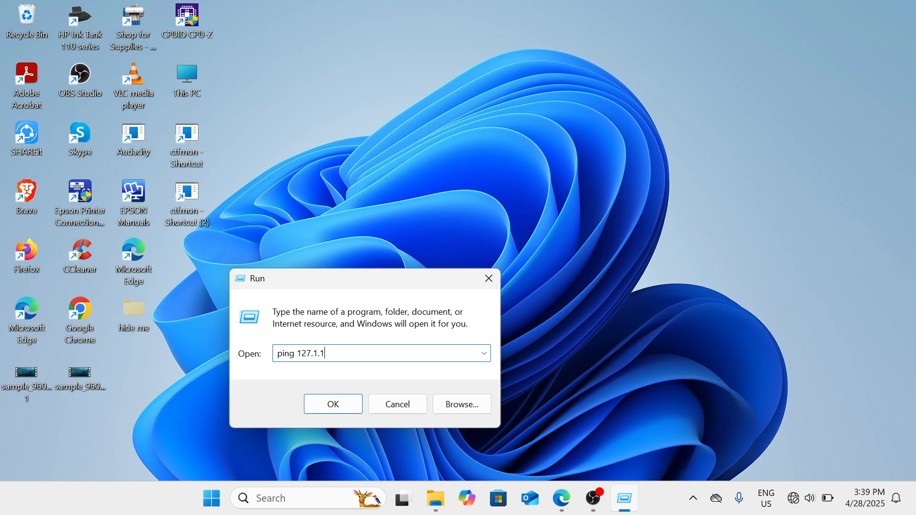
type(".1 -t")
key("Return")
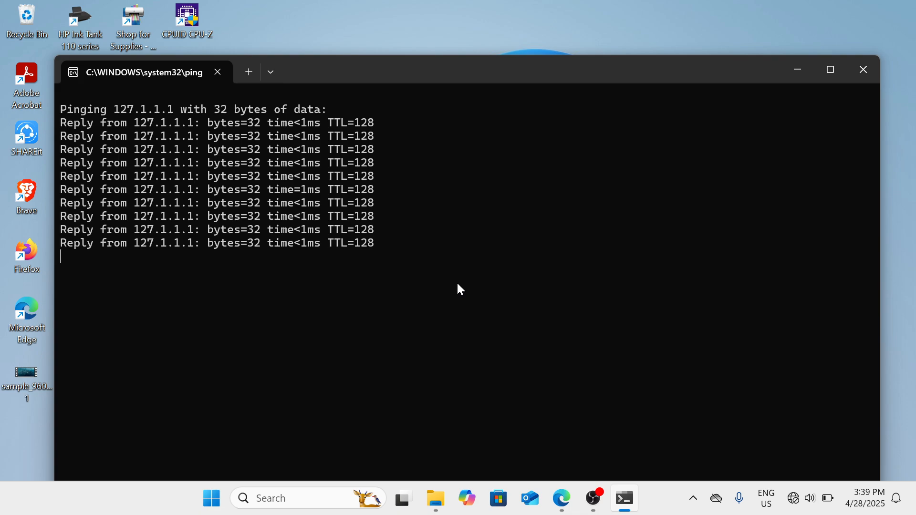
left_click(863, 72)
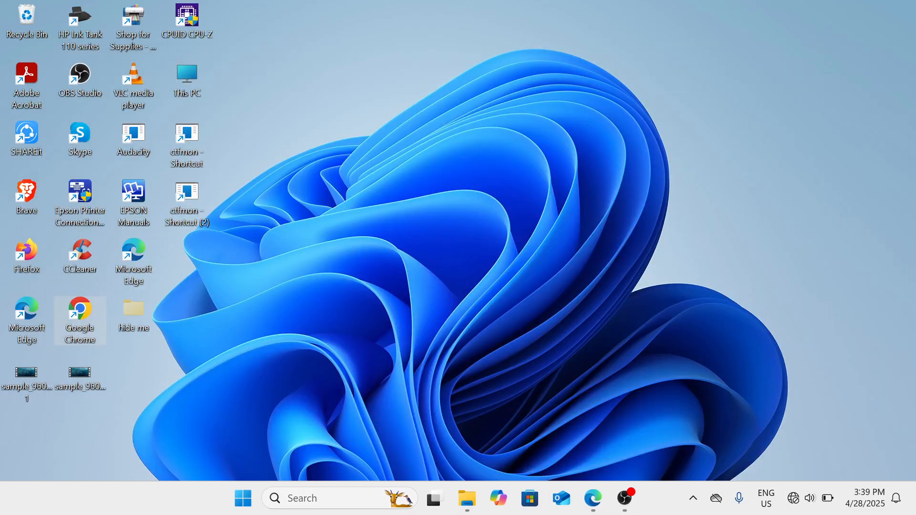
Open the list of network adapters from Control Panel's Network and Sharing Center
left_click(306, 507)
type("c")
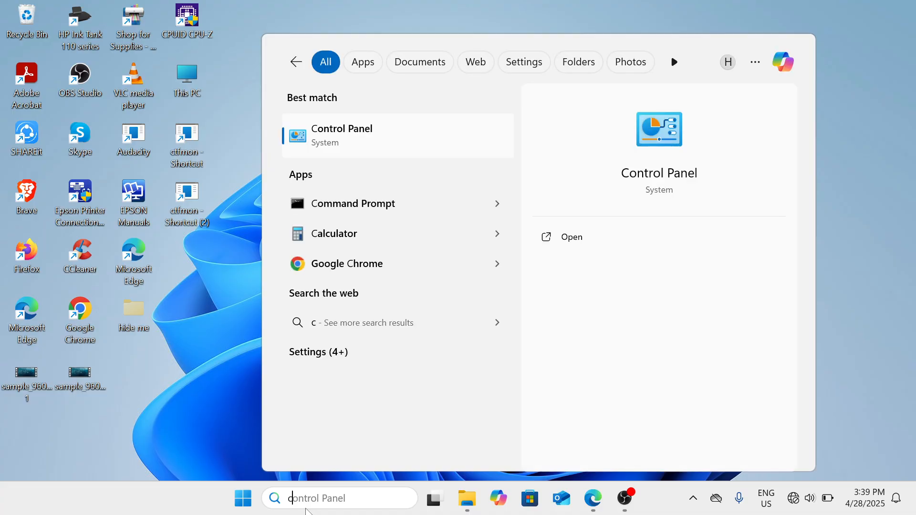
type("ontr")
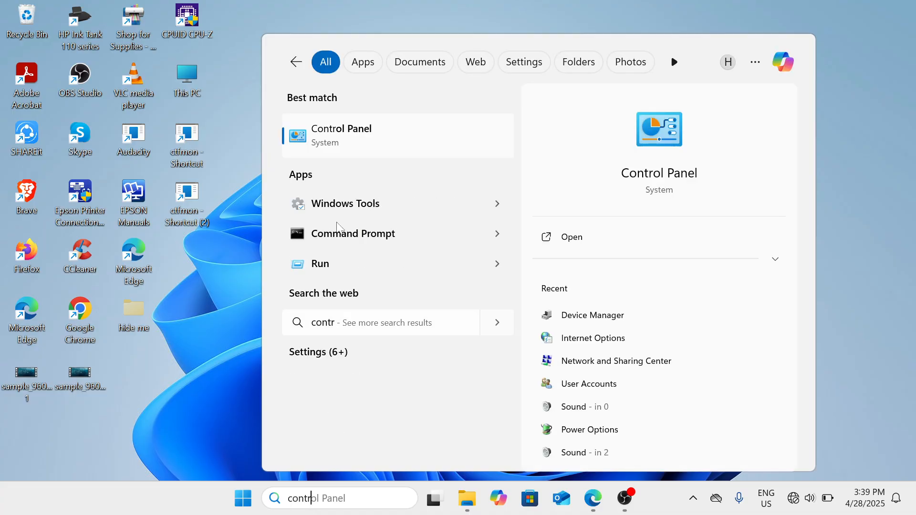
left_click(396, 127)
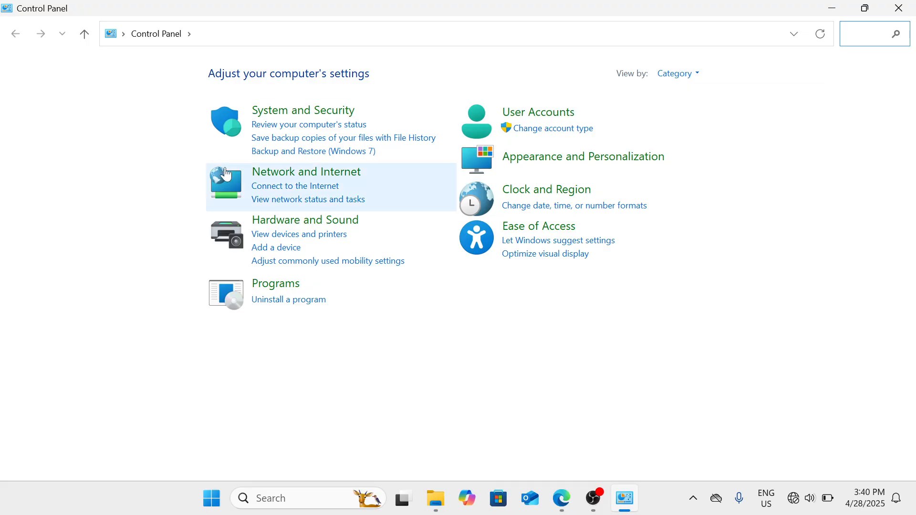
left_click(323, 172)
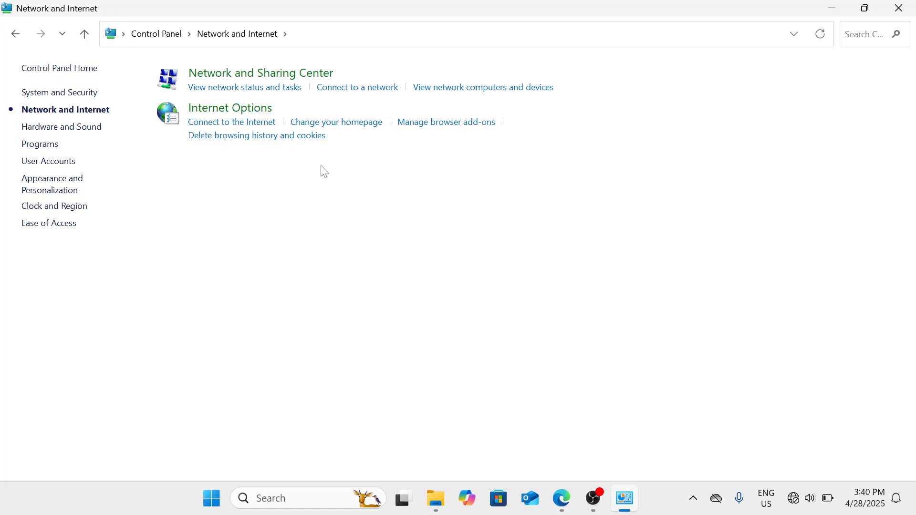
left_click(276, 76)
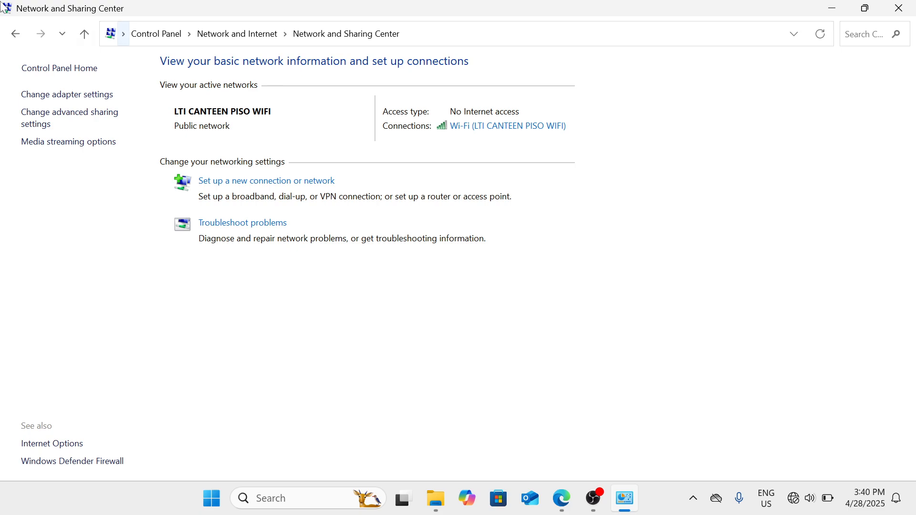
left_click(96, 98)
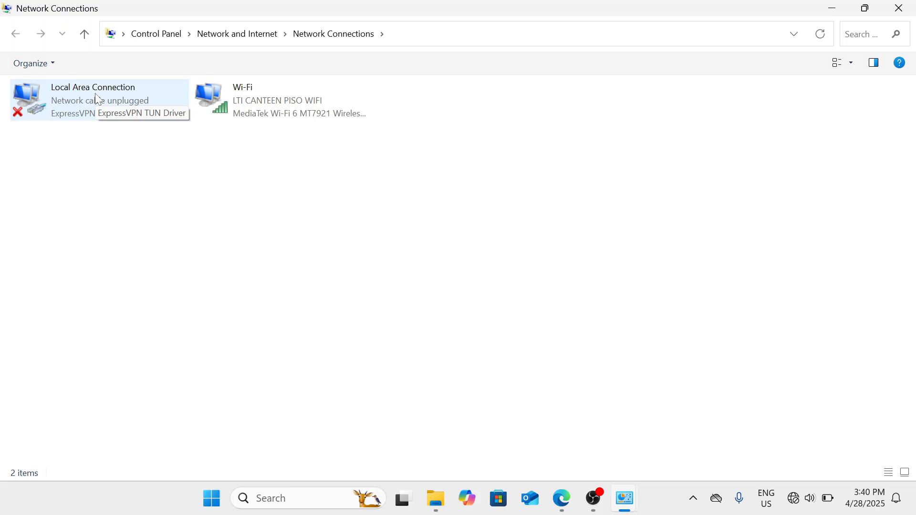
Disable the Wi-Fi adapter and enable it again
left_click(243, 112)
right_click(244, 113)
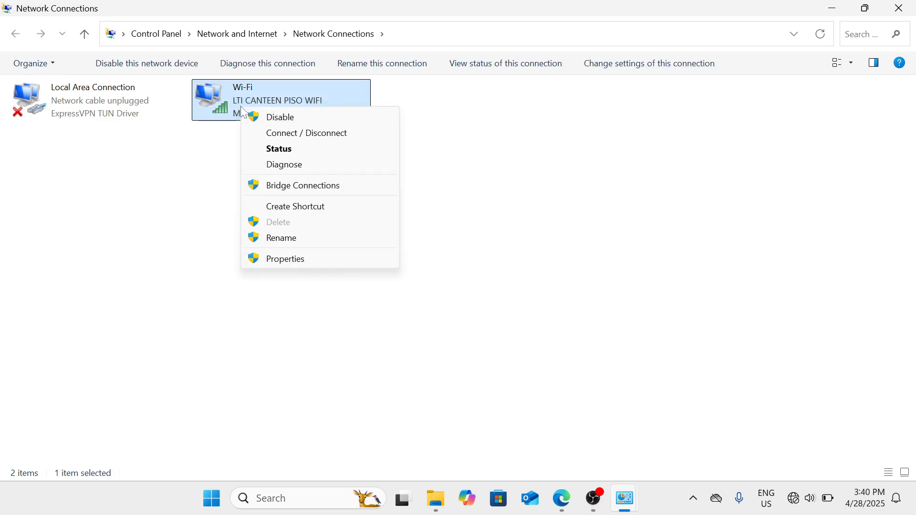
left_click(280, 119)
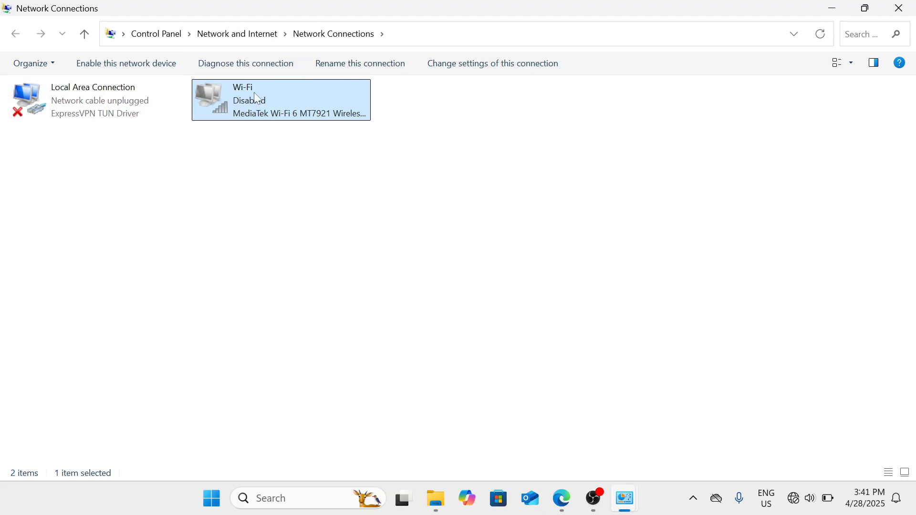
right_click(261, 108)
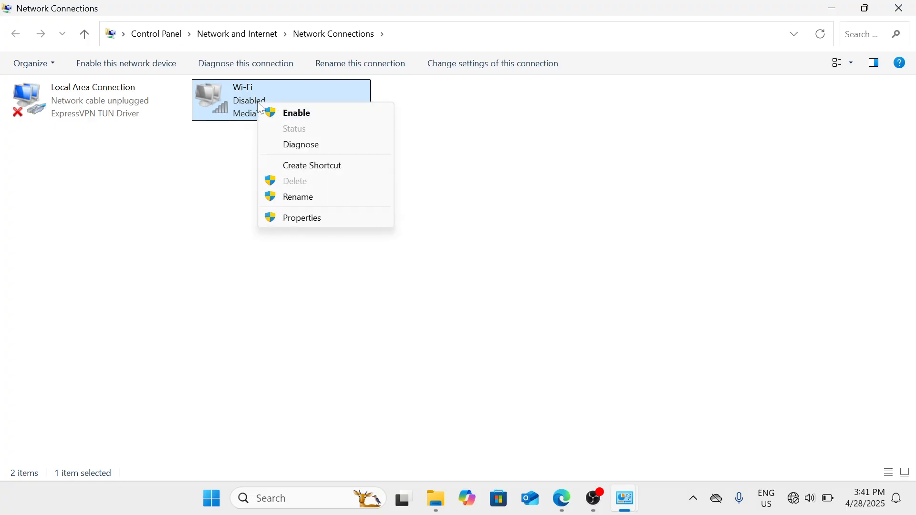
left_click(308, 118)
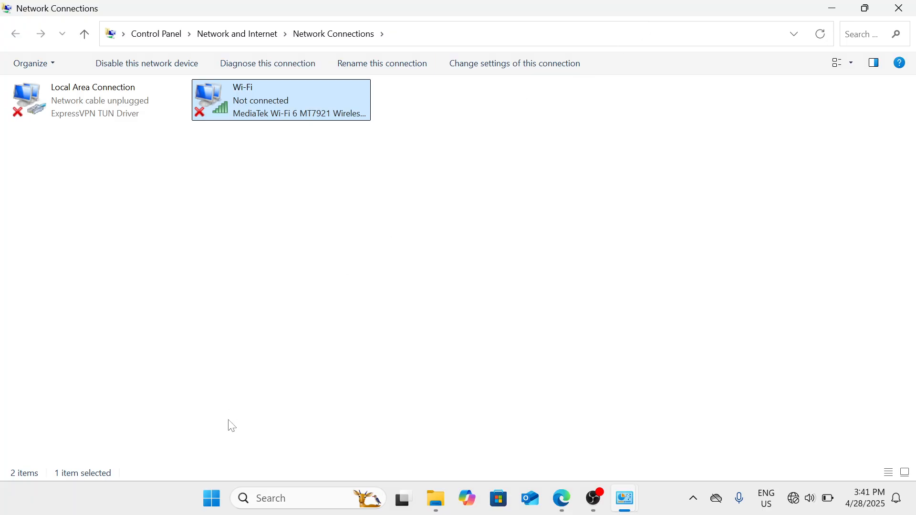
Try a network reset from the advanced network settings in Settings, answering No to the confirmation
left_click(213, 499)
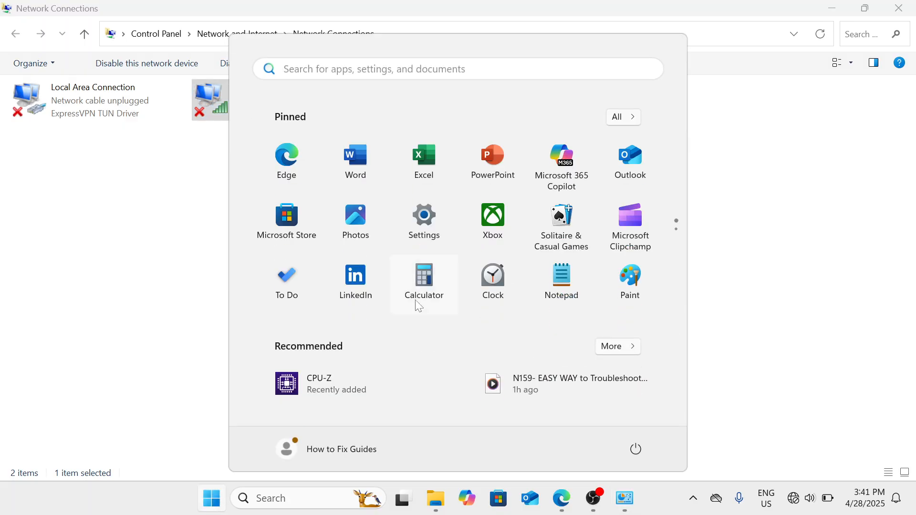
left_click(425, 222)
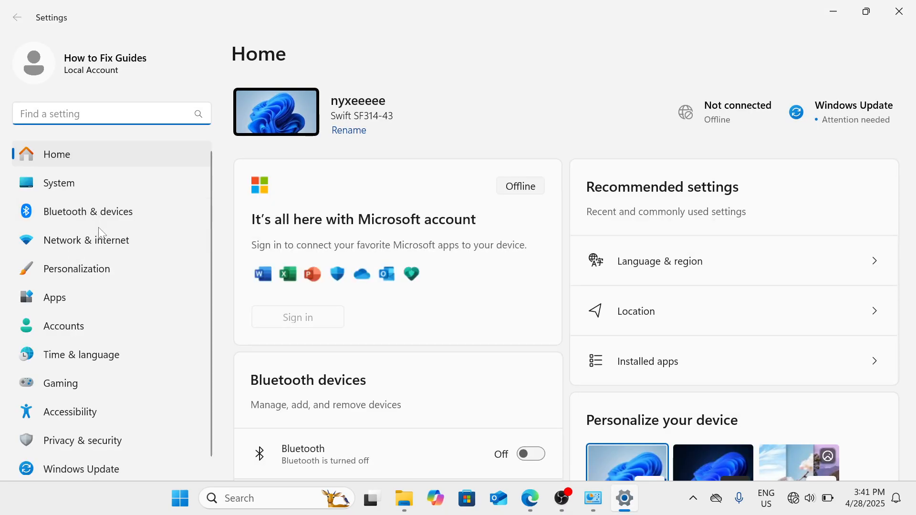
left_click(105, 244)
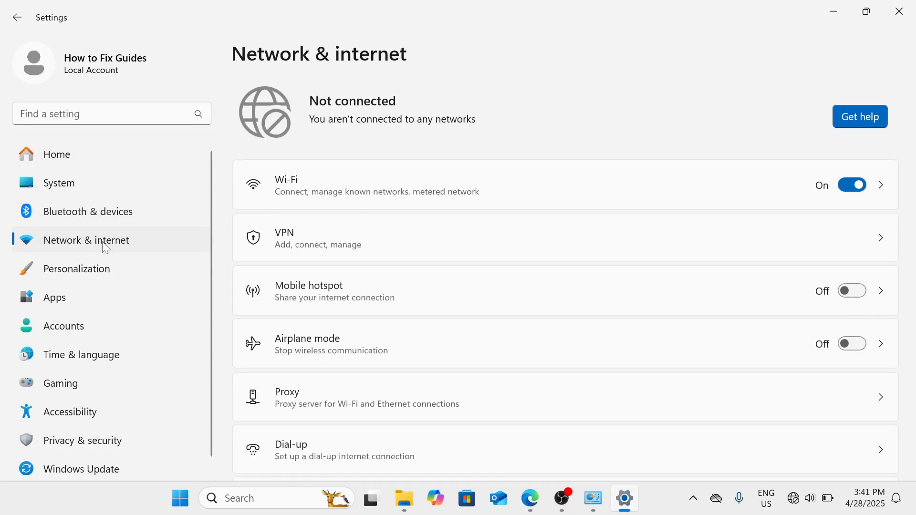
scroll(389, 400, "down", 2)
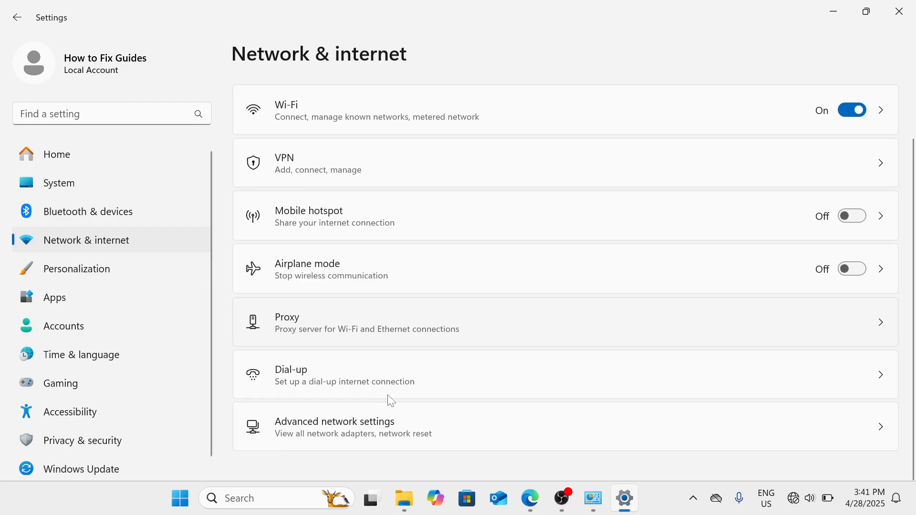
left_click(404, 436)
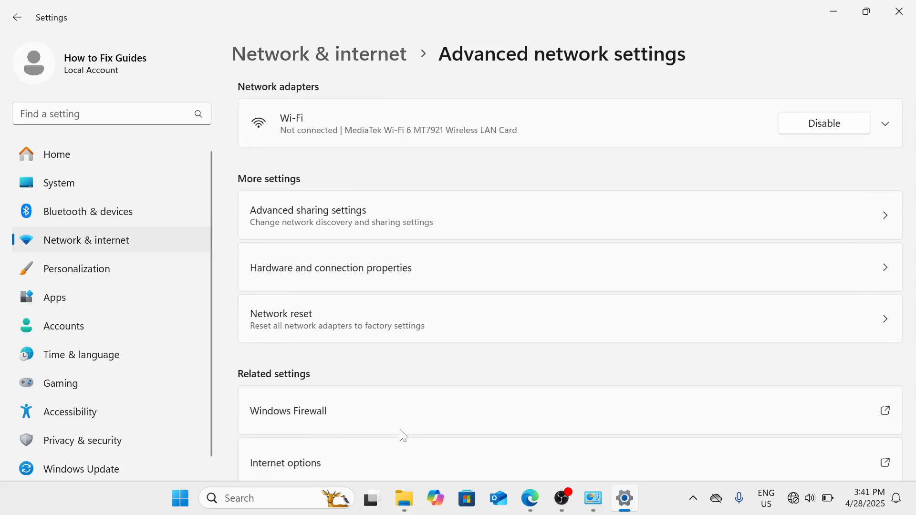
left_click(451, 325)
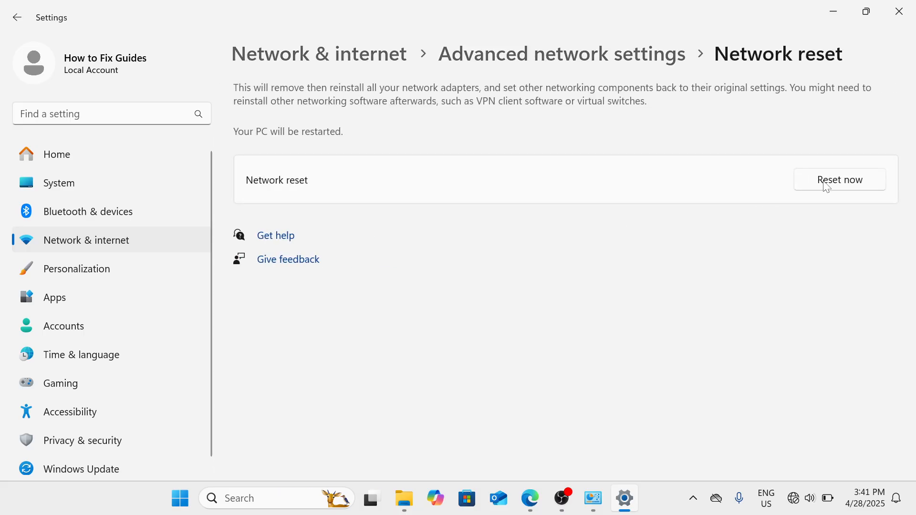
left_click(826, 186)
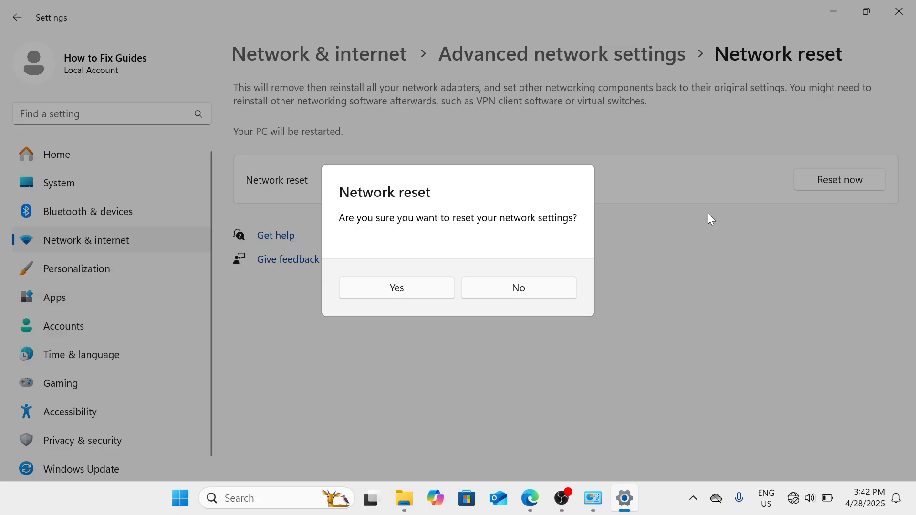
left_click(526, 288)
Close the Settings, Network Connections and Network and Sharing Center windows
left_click(900, 11)
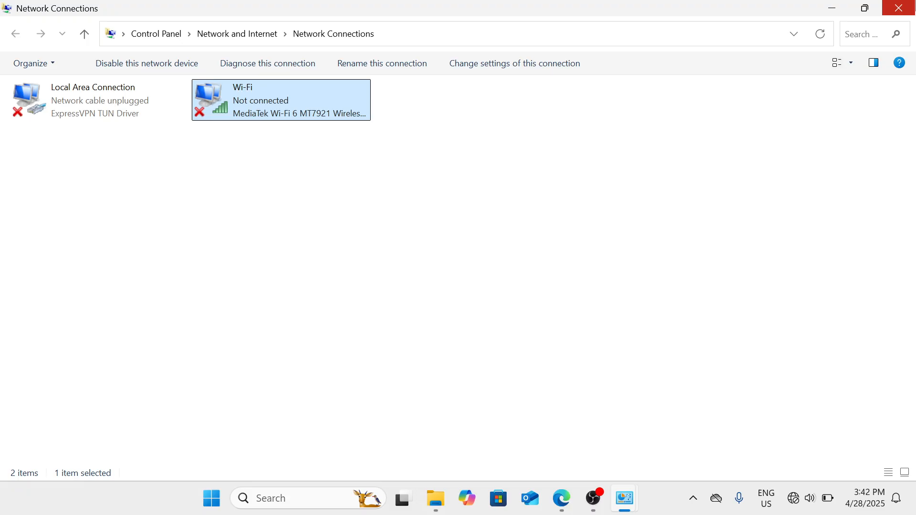
left_click(903, 10)
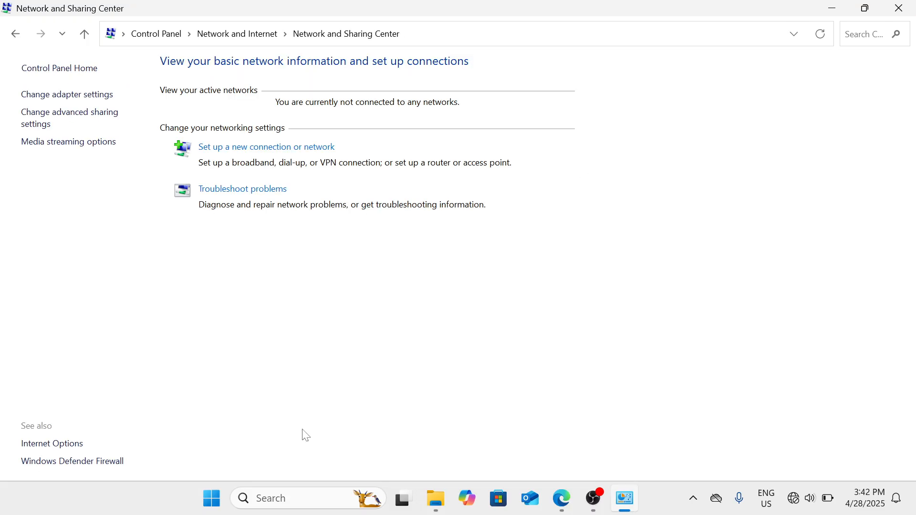
left_click(907, 13)
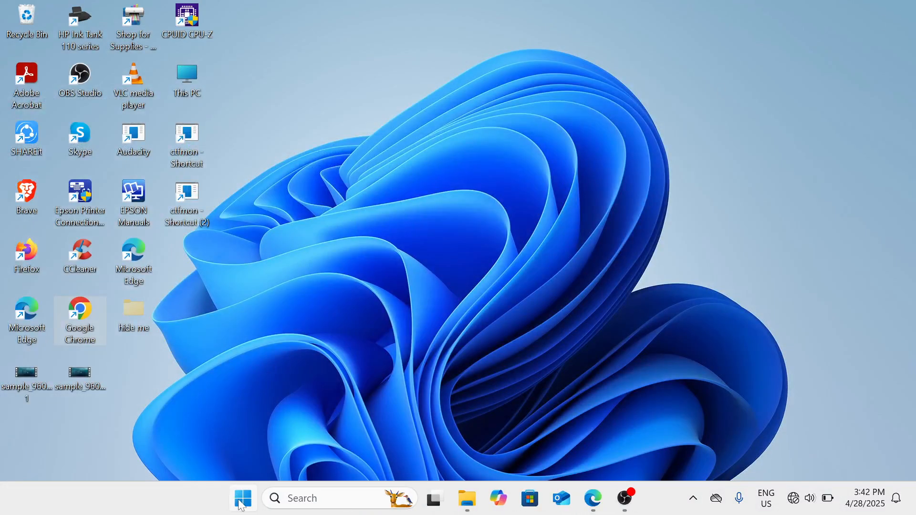
Open Device Manager and scan the computer for hardware changes
right_click(244, 507)
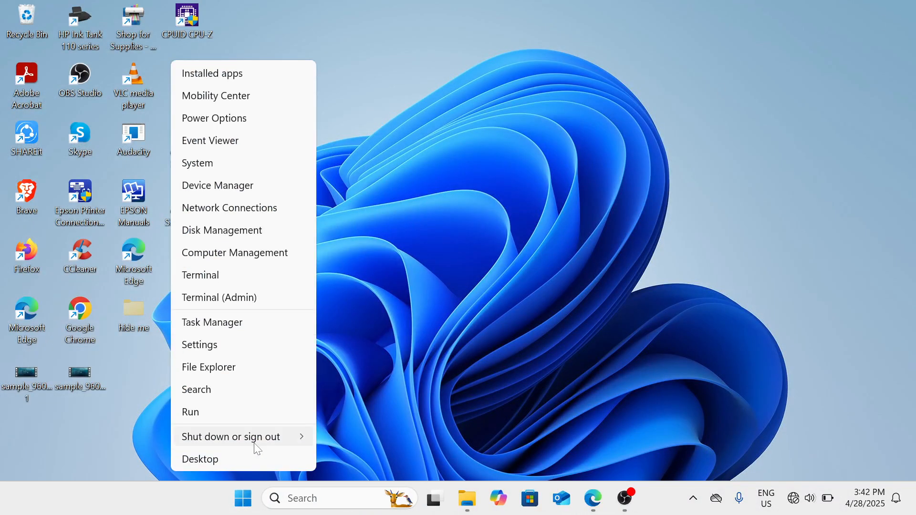
mouse_move(256, 445)
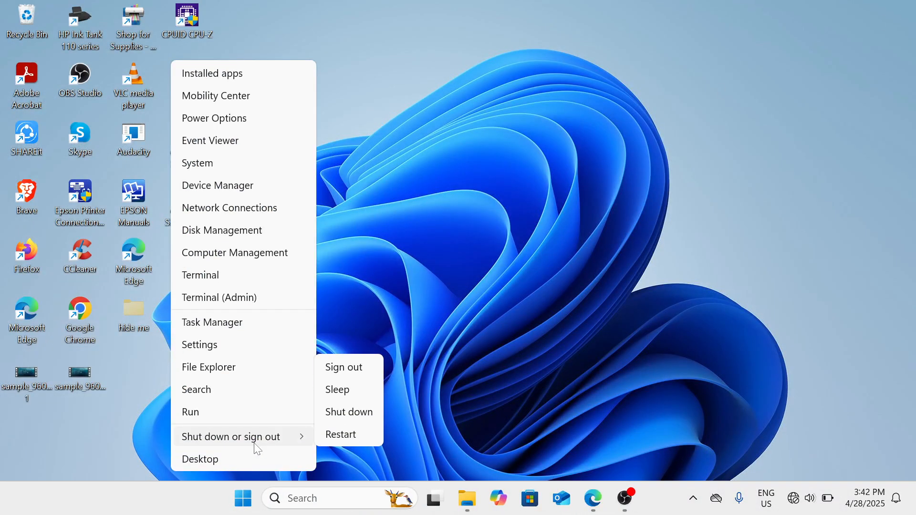
left_click(247, 185)
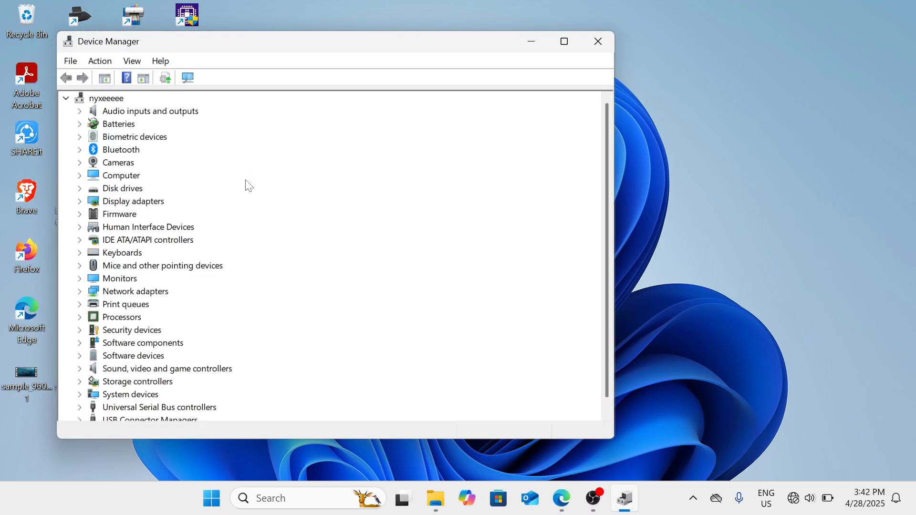
left_click(188, 82)
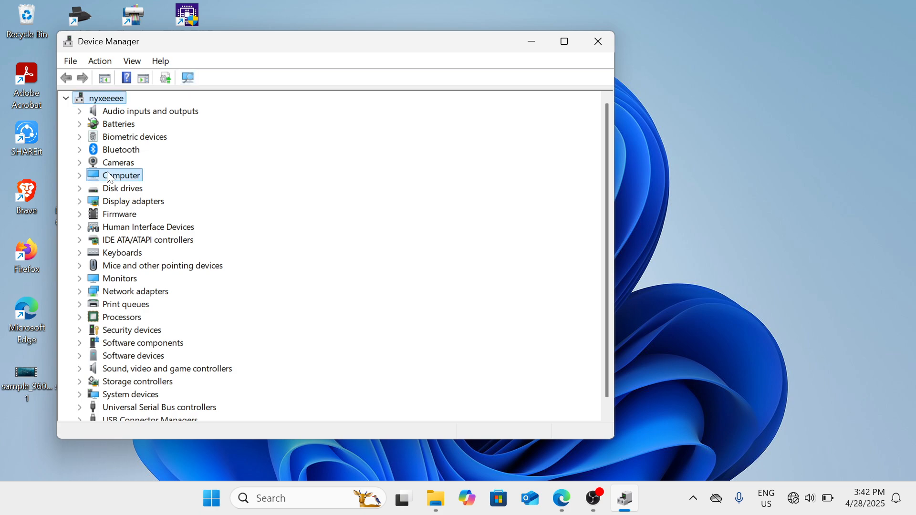
left_click(109, 177)
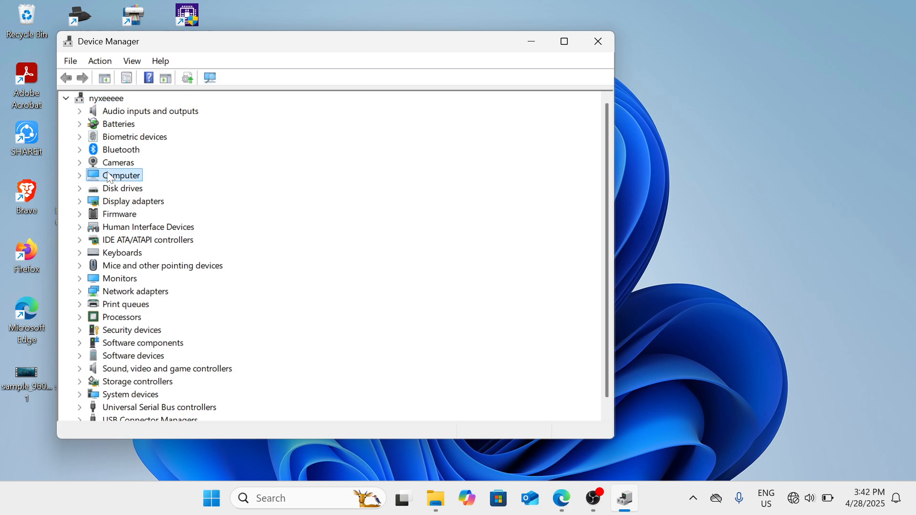
left_click(108, 62)
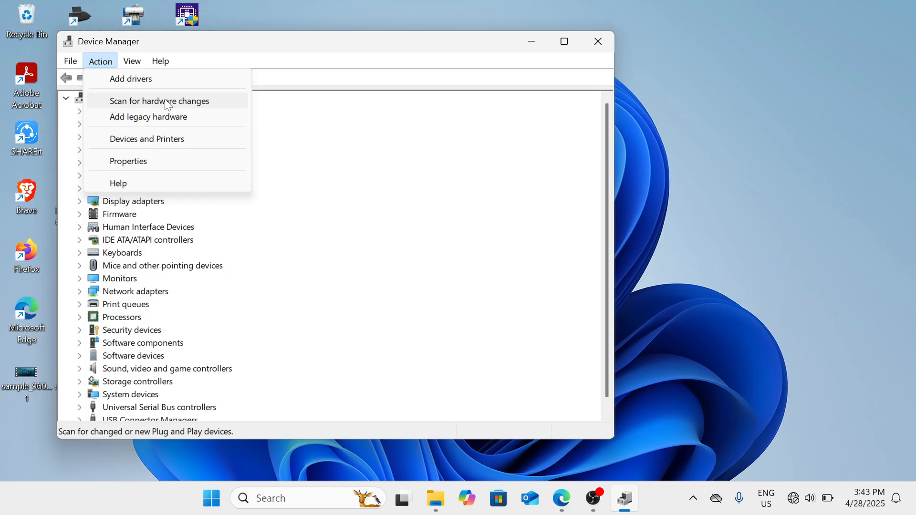
left_click(167, 102)
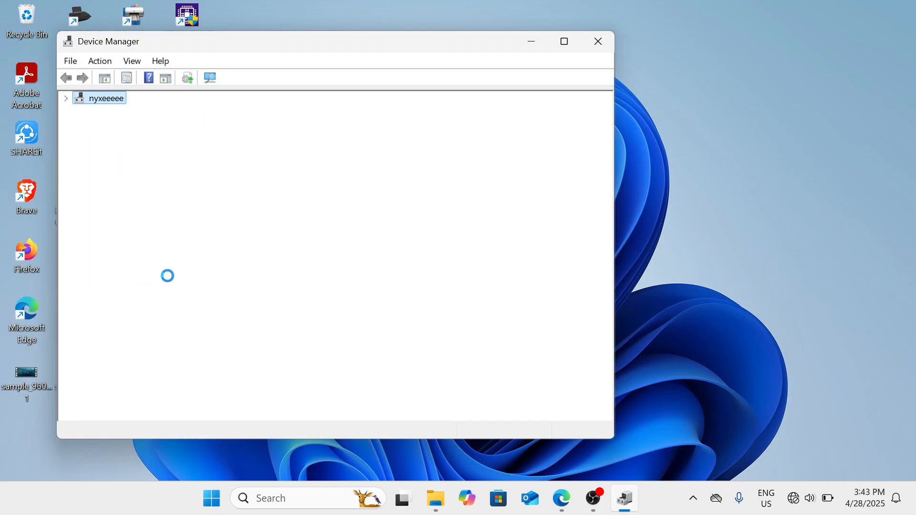
Examine the computer's list of compatible drivers for the MediaTek Wi-Fi 6 MT7921 Wireless LAN Card, leaving the driver update and Device Manager without installing one
double_click(158, 291)
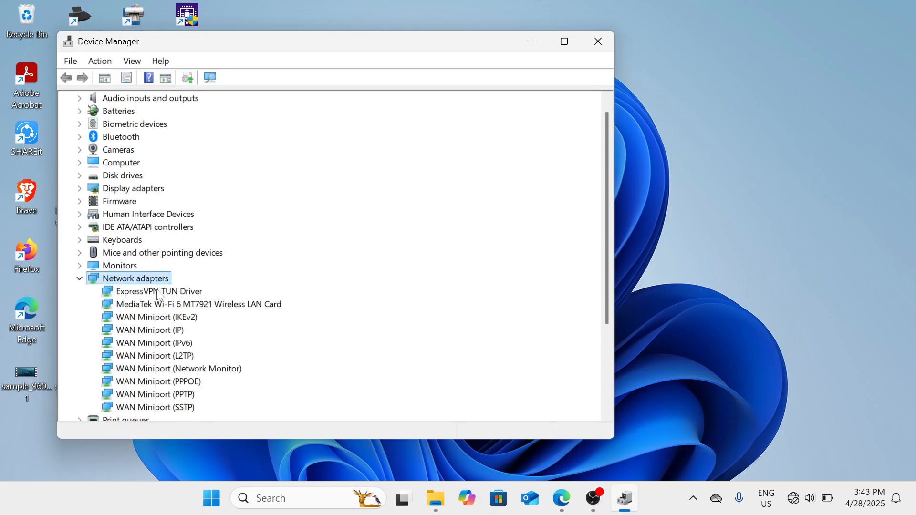
right_click(191, 309)
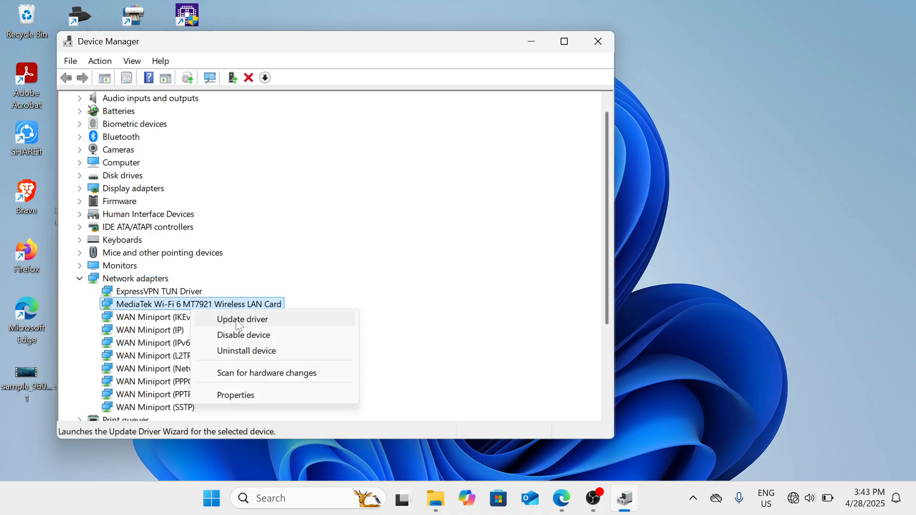
left_click(239, 320)
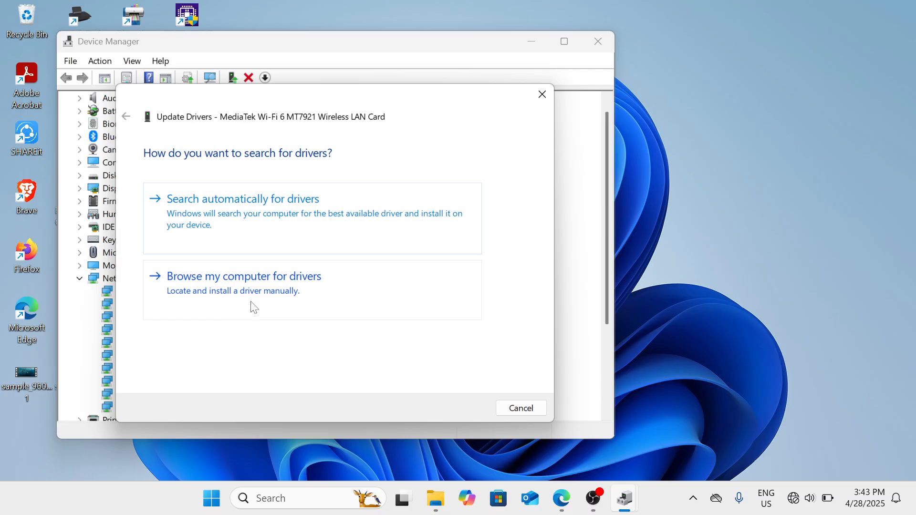
left_click(257, 290)
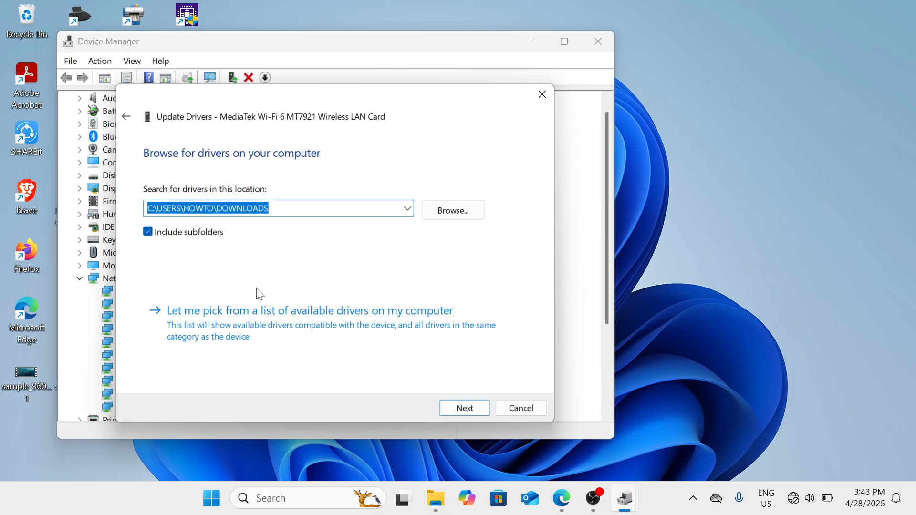
left_click(265, 323)
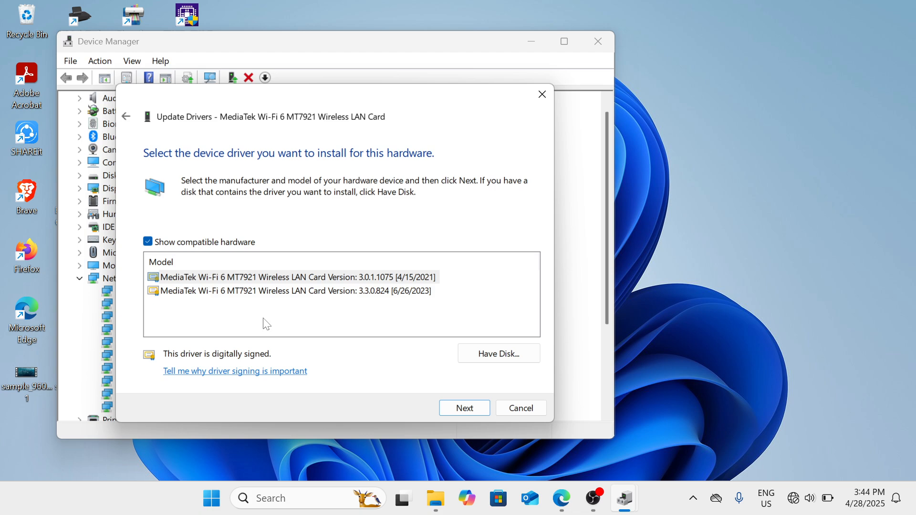
left_click(531, 411)
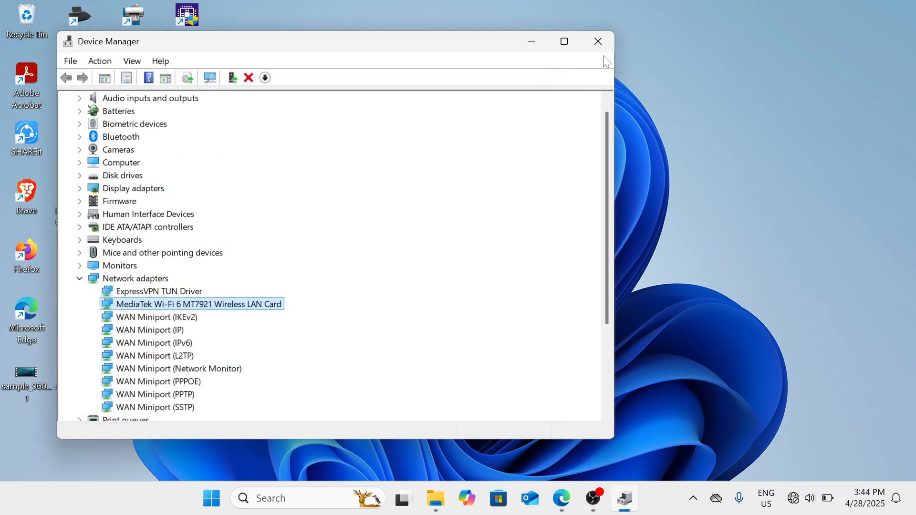
left_click(601, 42)
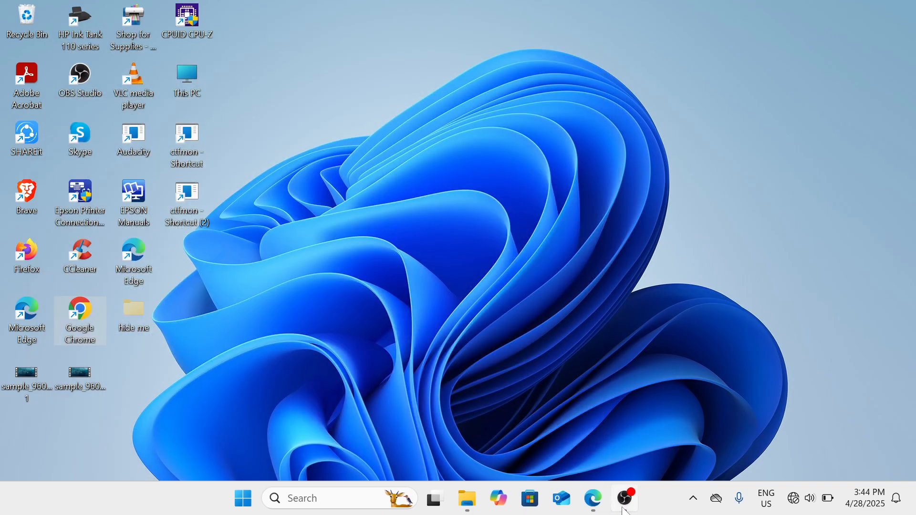
left_click(629, 510)
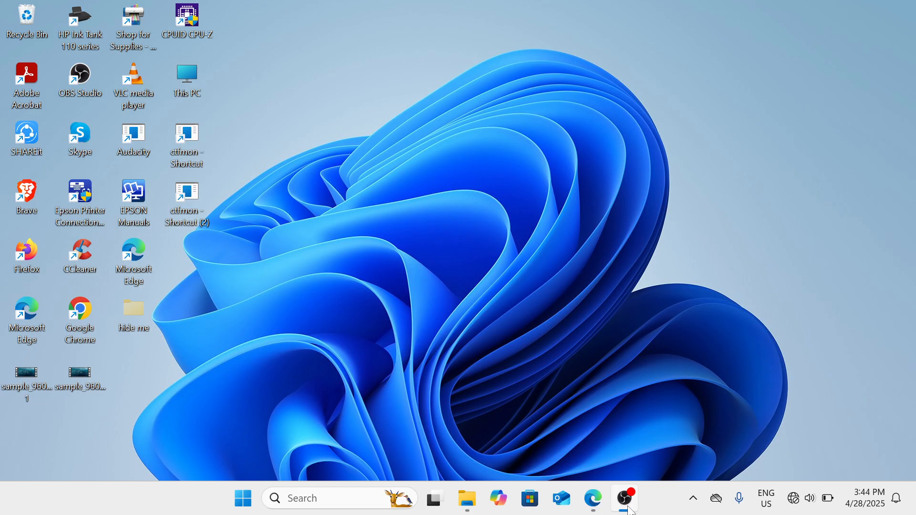